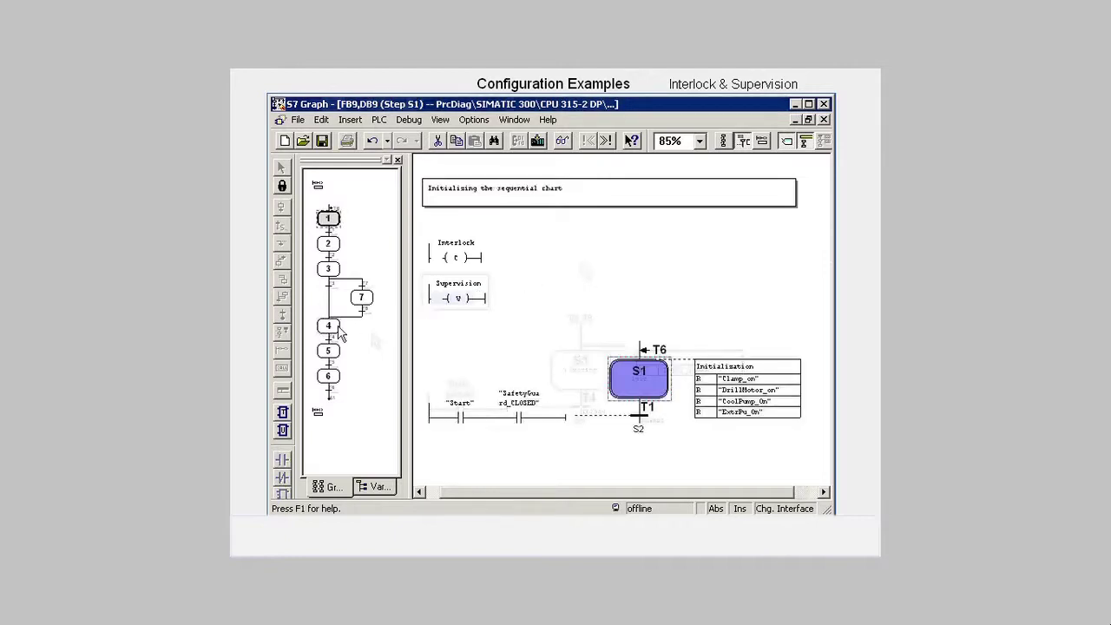
Add a comparator to step S4's supervision tripping when Lowering.T exceeds T#5S, then show step S5
click(338, 330)
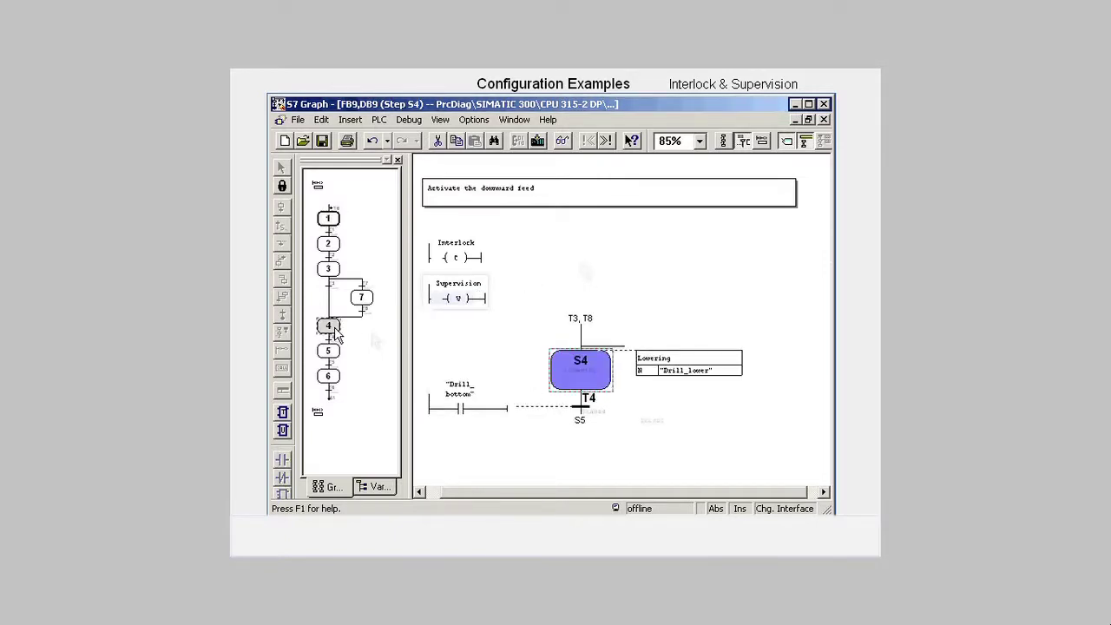
click(436, 299)
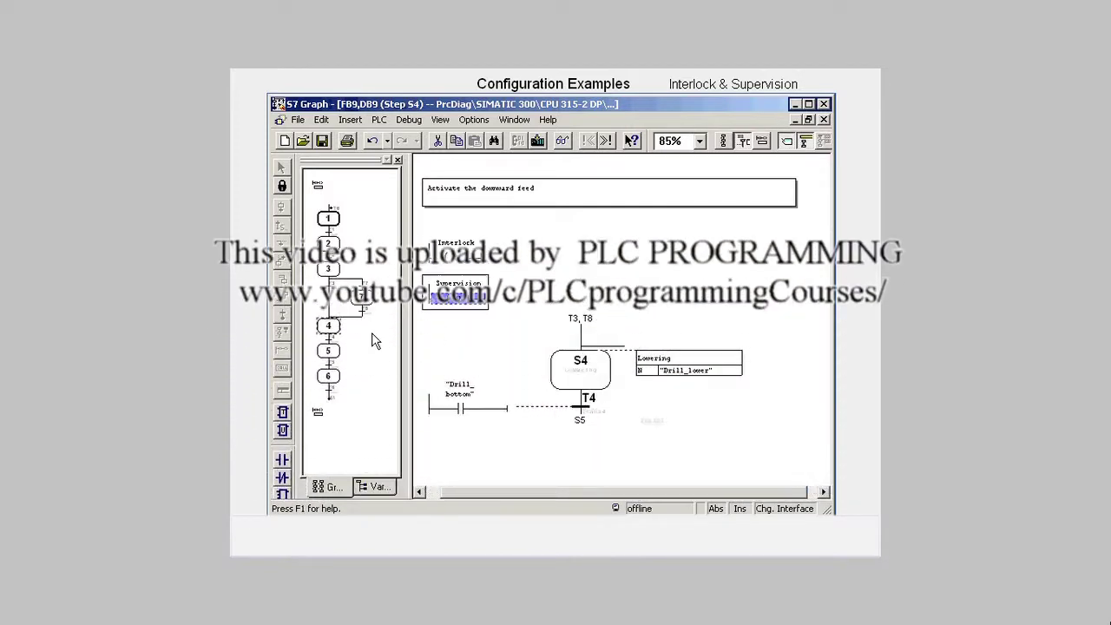
click(283, 414)
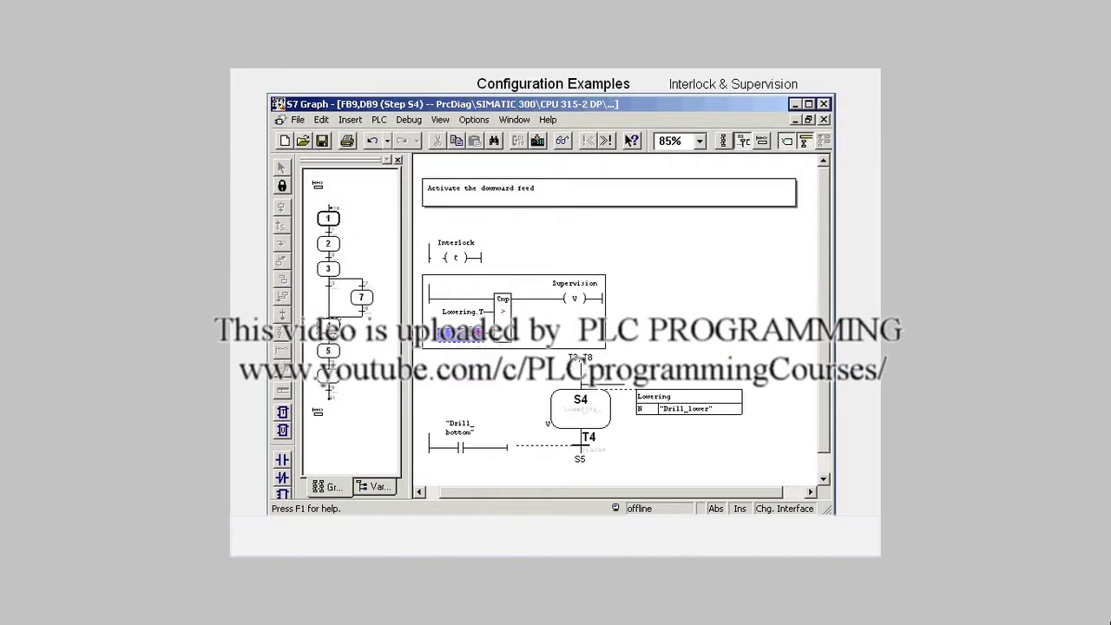
click(469, 335)
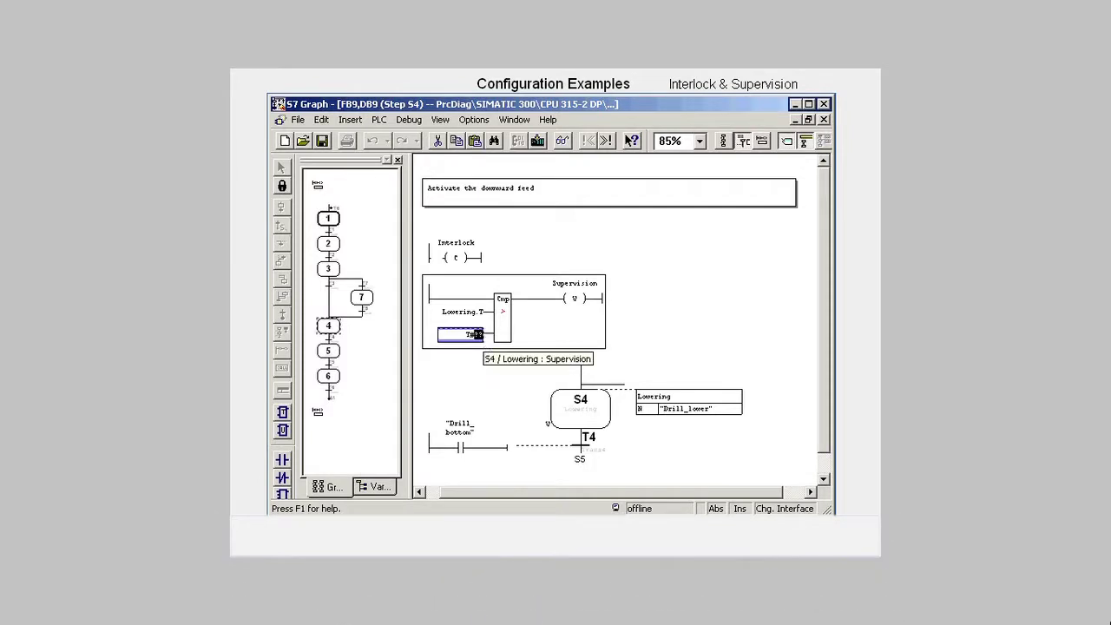
text(T#5s)
key(Return)
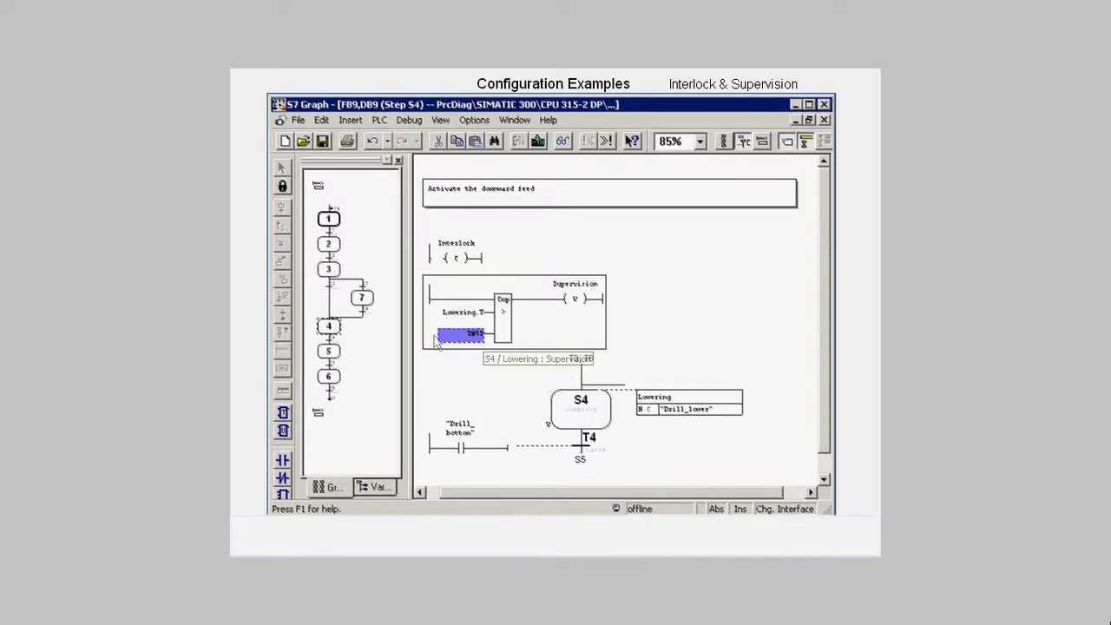
click(328, 351)
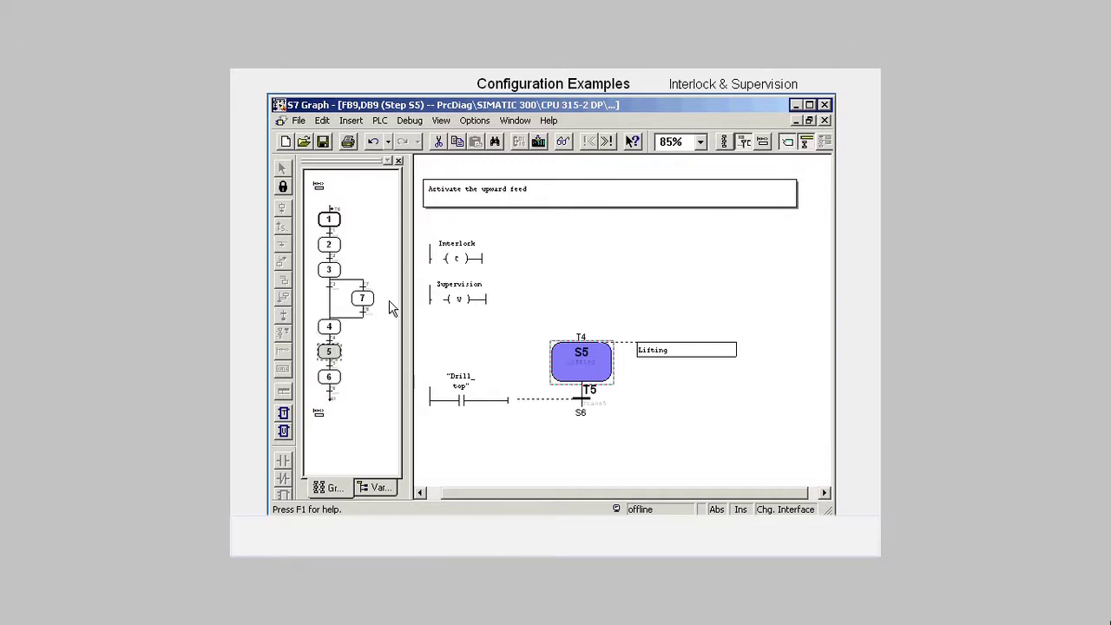
Add a normally-open SafetyGuard_CLOSED (I1.4) contact to step S5's interlock
click(442, 265)
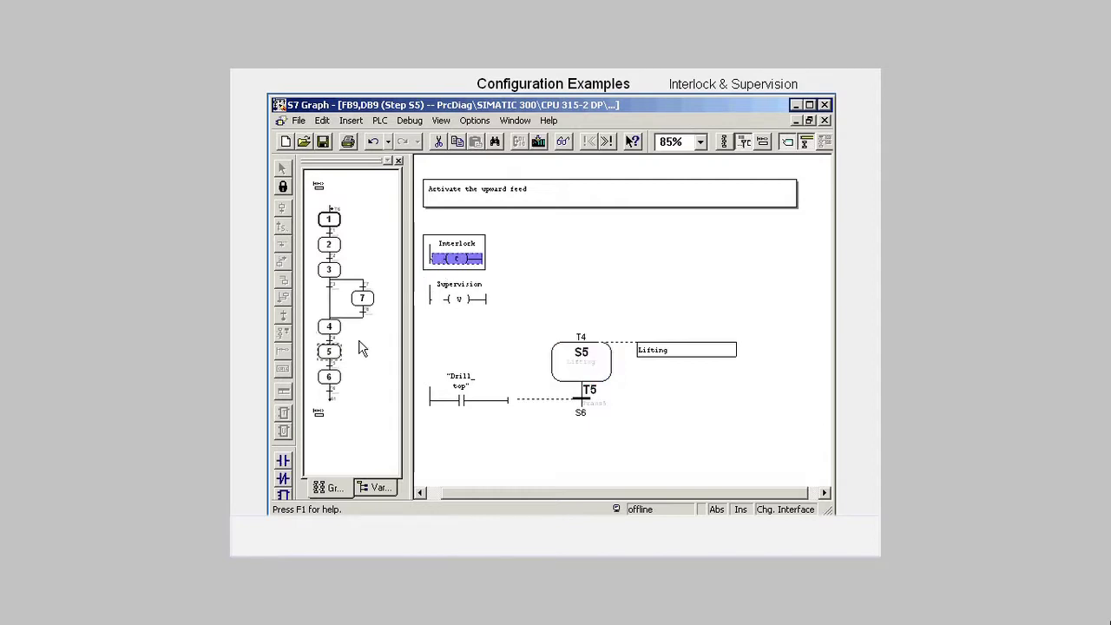
click(284, 463)
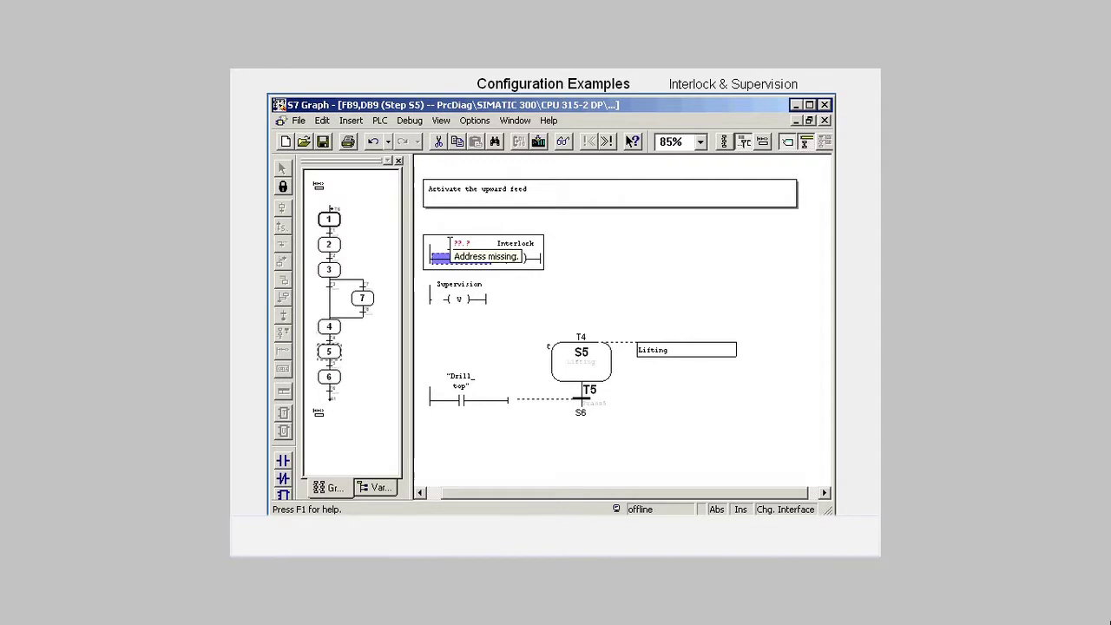
click(452, 244)
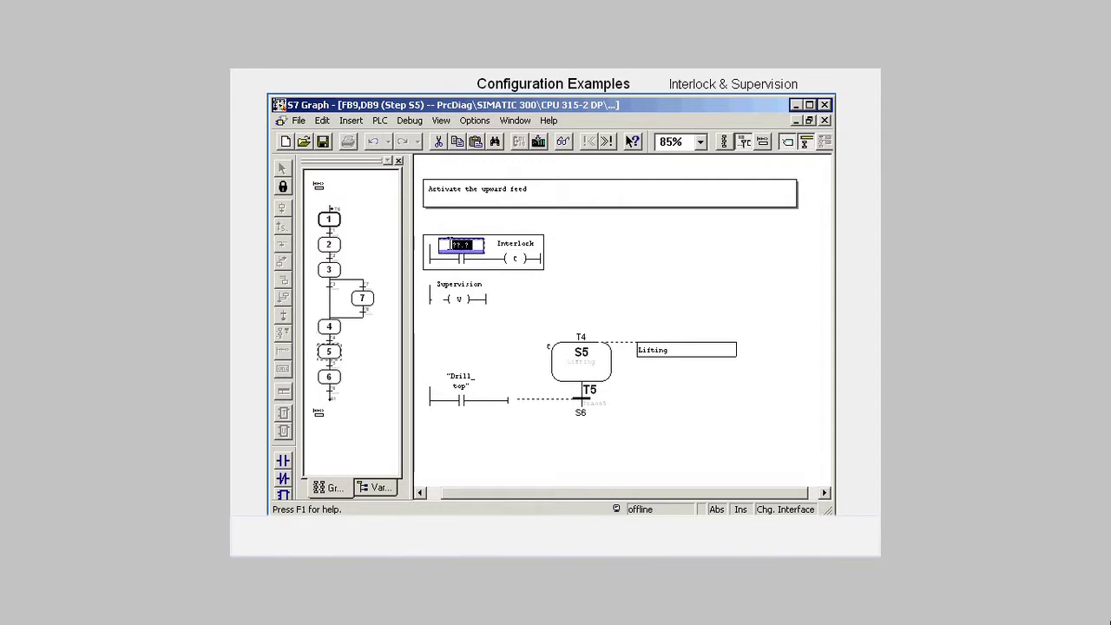
key(ctrl+j)
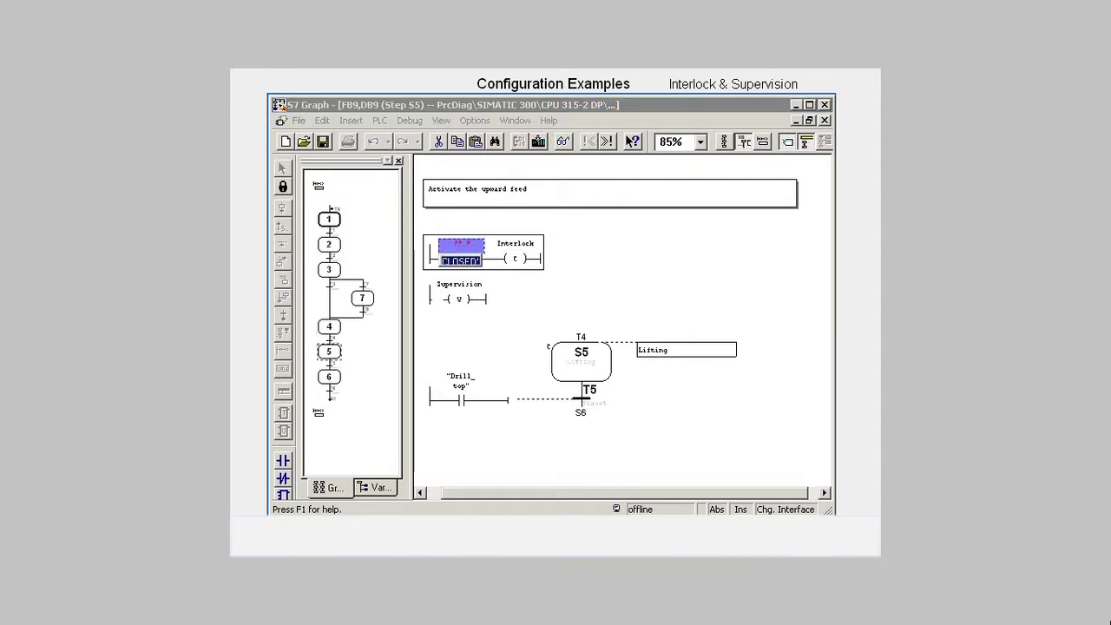
key(Return)
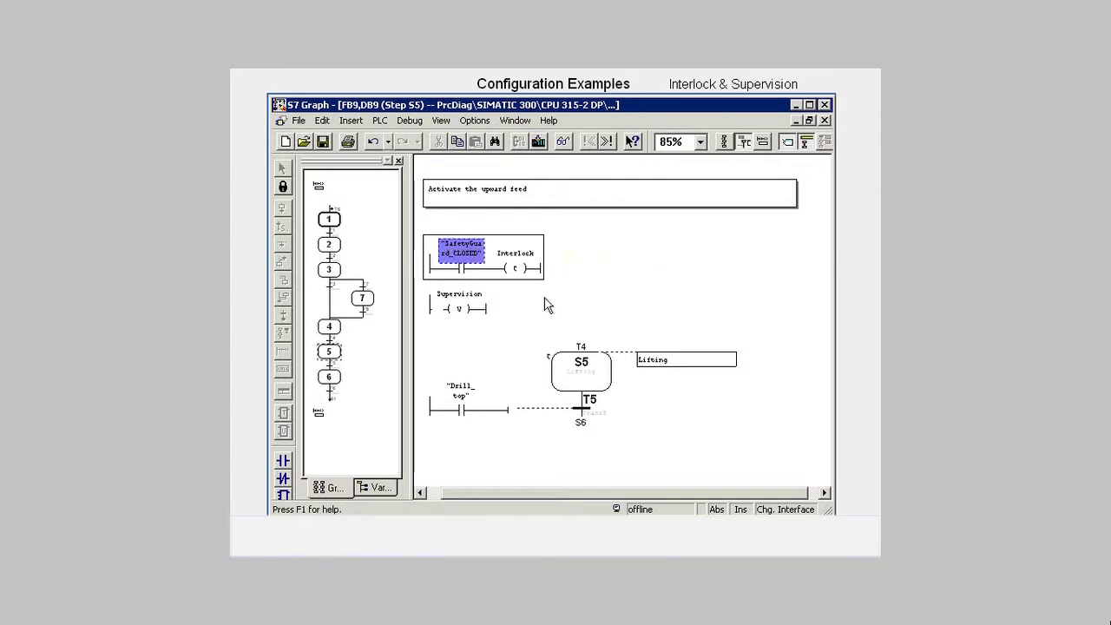
Insert a new action row with qualifier NC for "Drill_lift" in step S5's Lifting action block
click(678, 364)
right_click(678, 365)
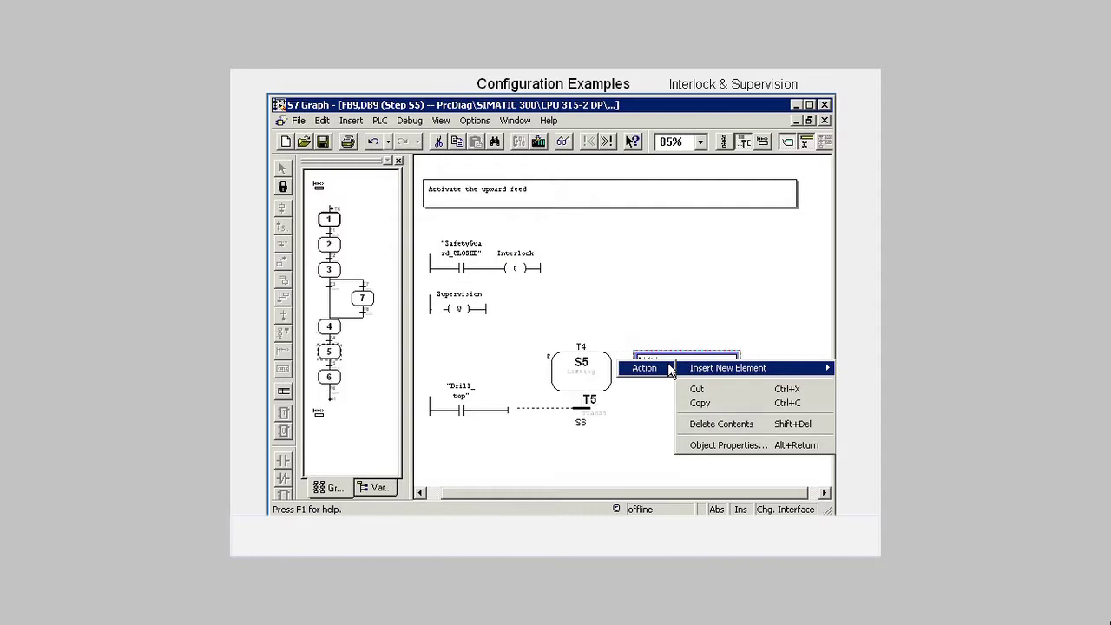
click(669, 368)
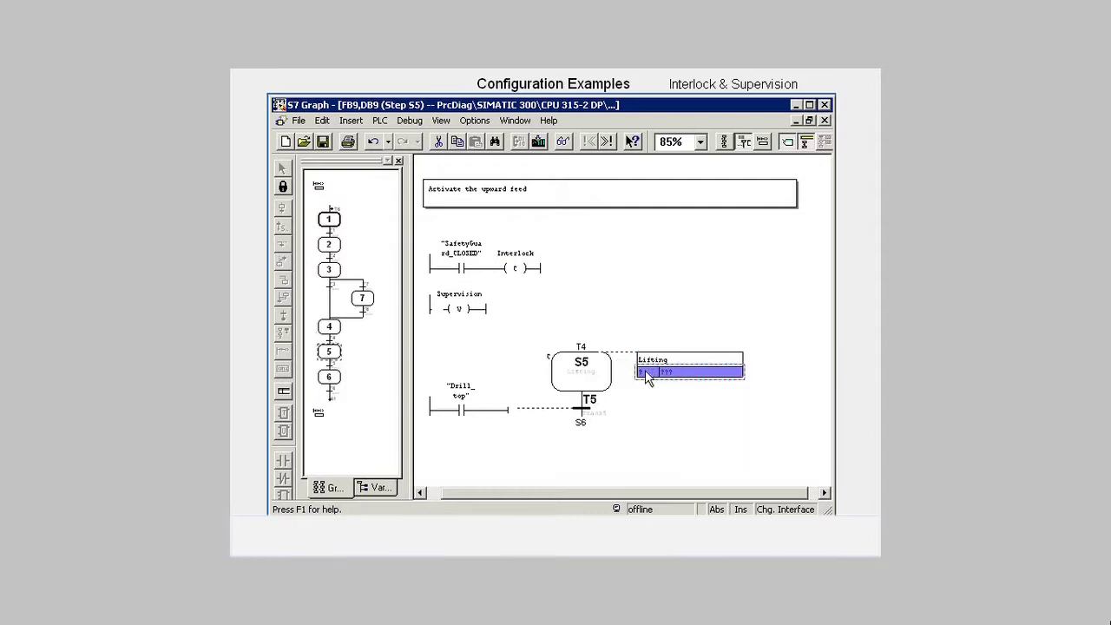
click(645, 370)
text(NC "Drill_lift)
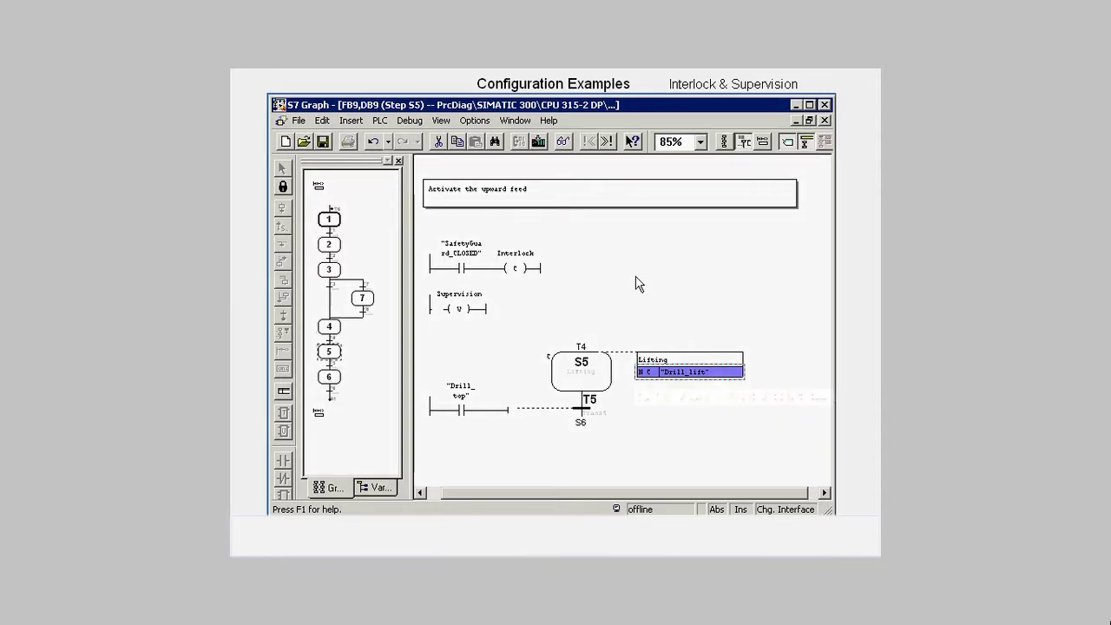
click(490, 124)
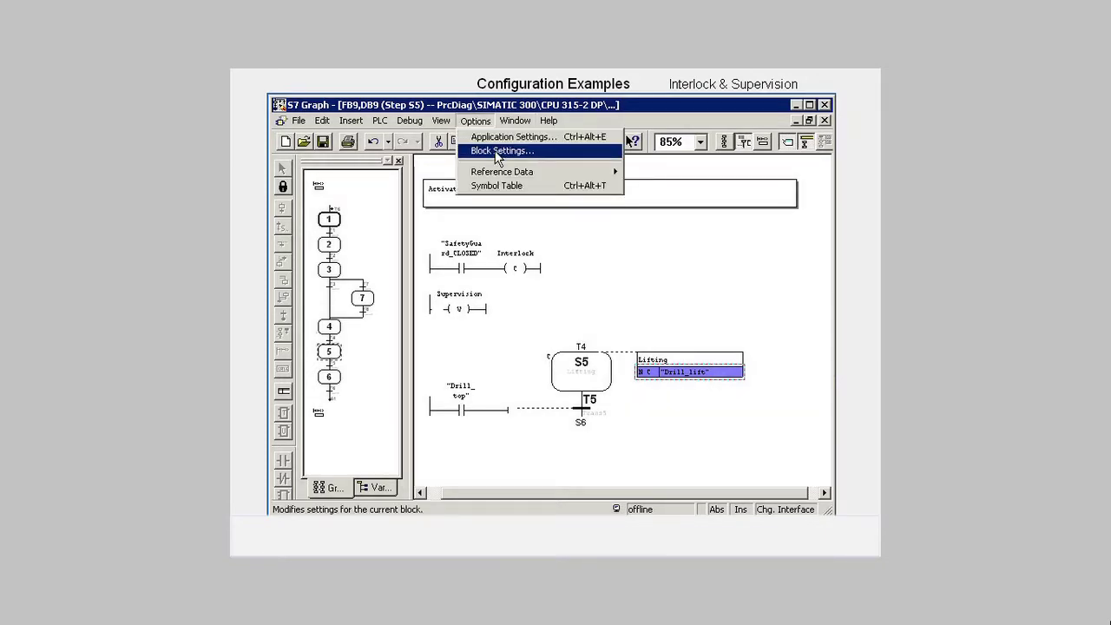
Switch block messages to ALARM_SQ / ALARM_S with interlock and supervision acknowledgment, then save and compile
click(497, 152)
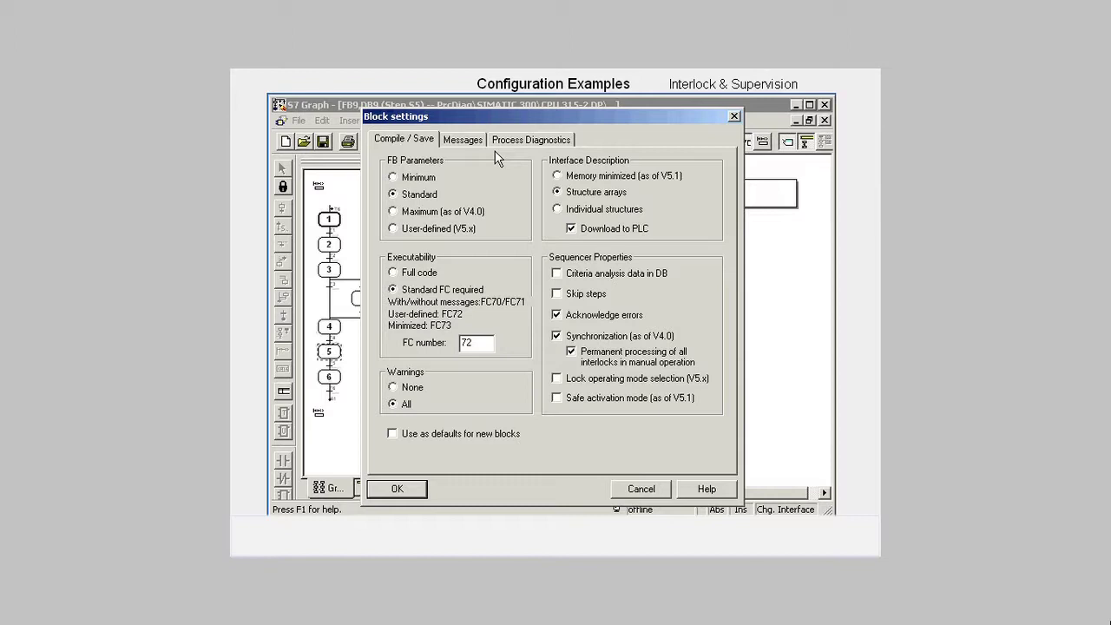
click(482, 143)
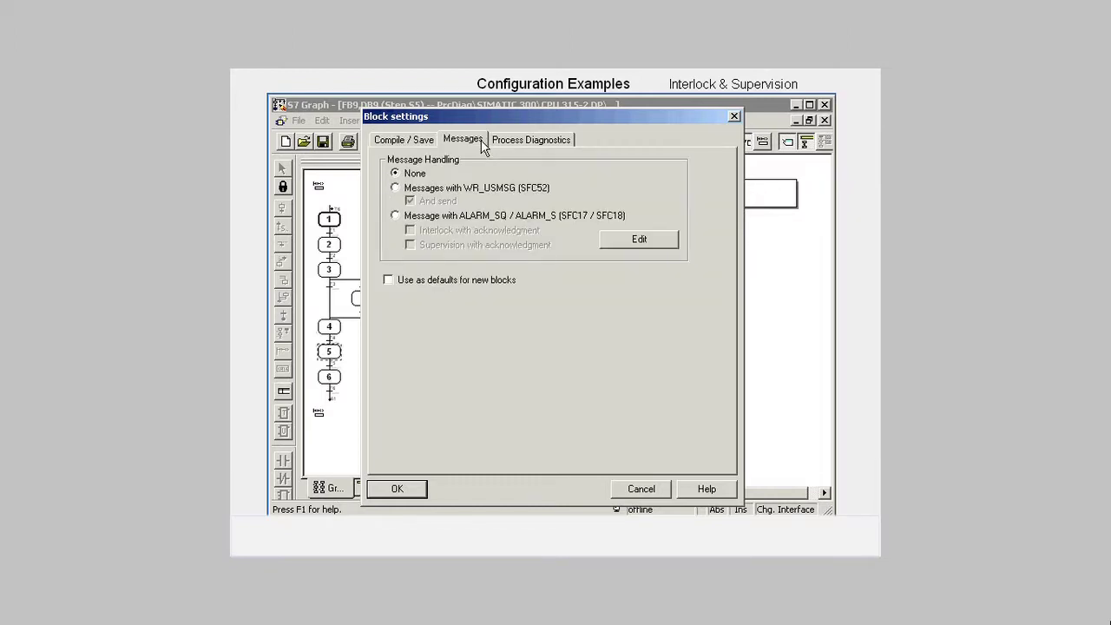
click(397, 214)
click(410, 231)
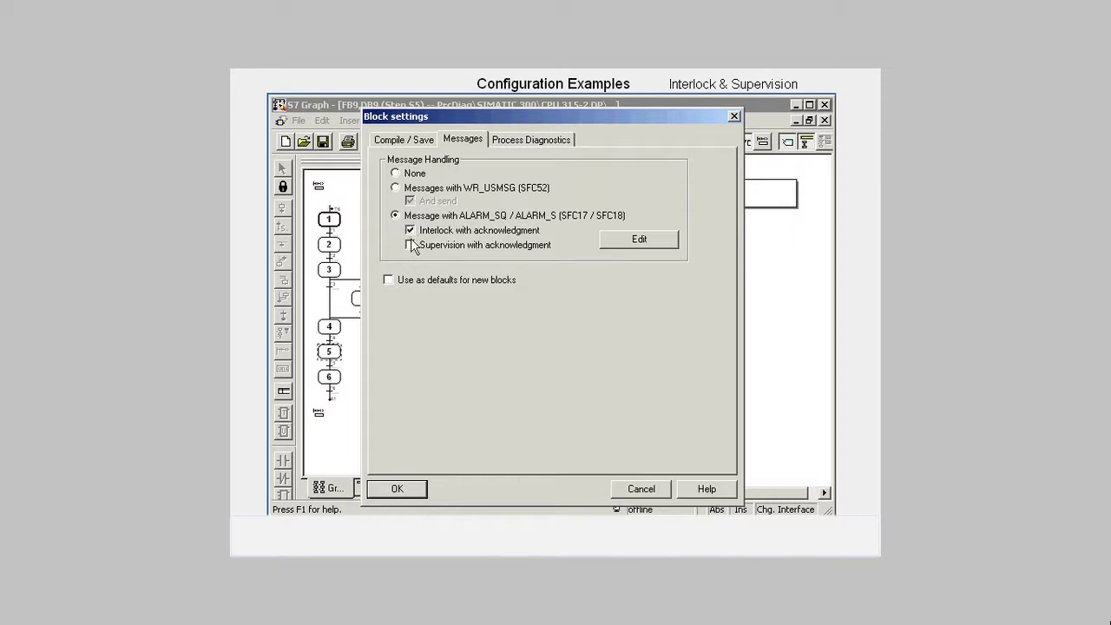
click(410, 245)
click(388, 490)
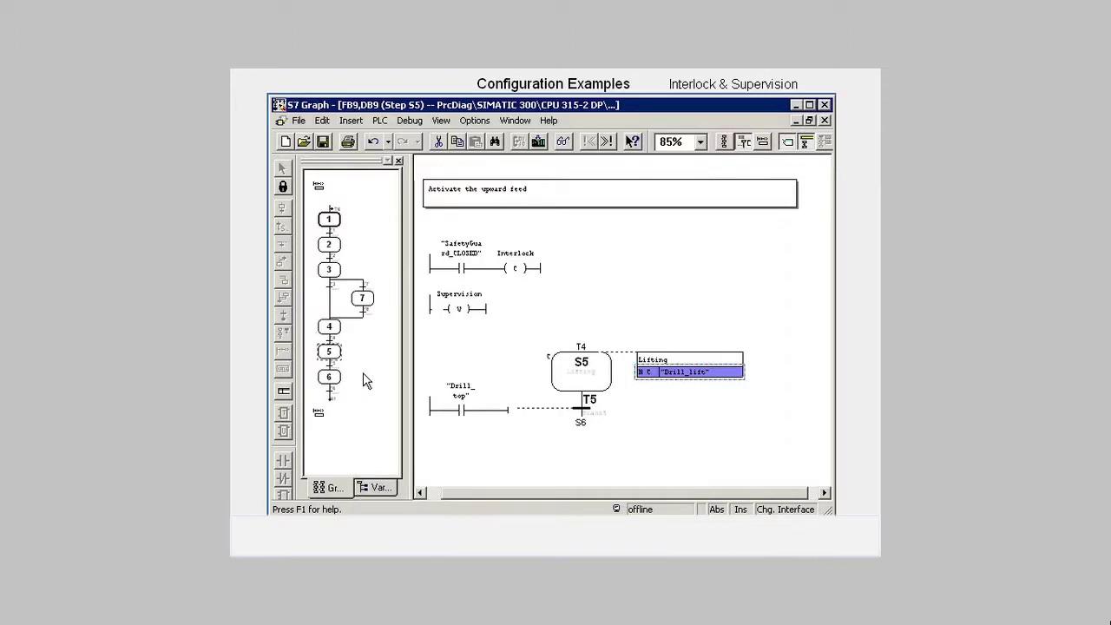
click(323, 141)
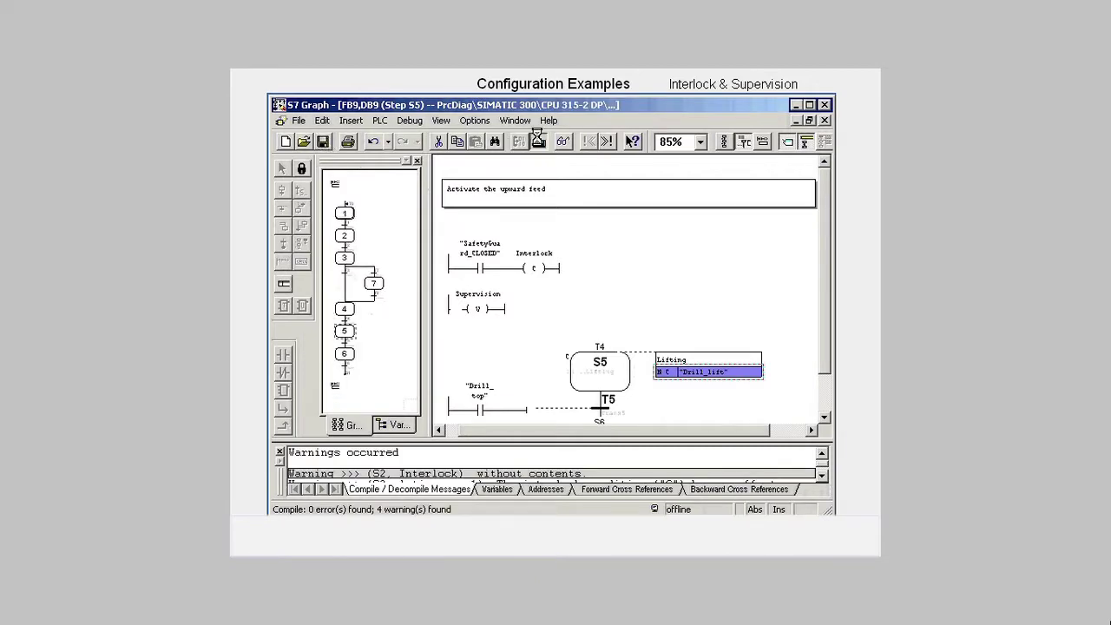
Close the sequencer editor and bring up the actions for the ProAgentPC operator panel in SIMATIC Manager
click(826, 105)
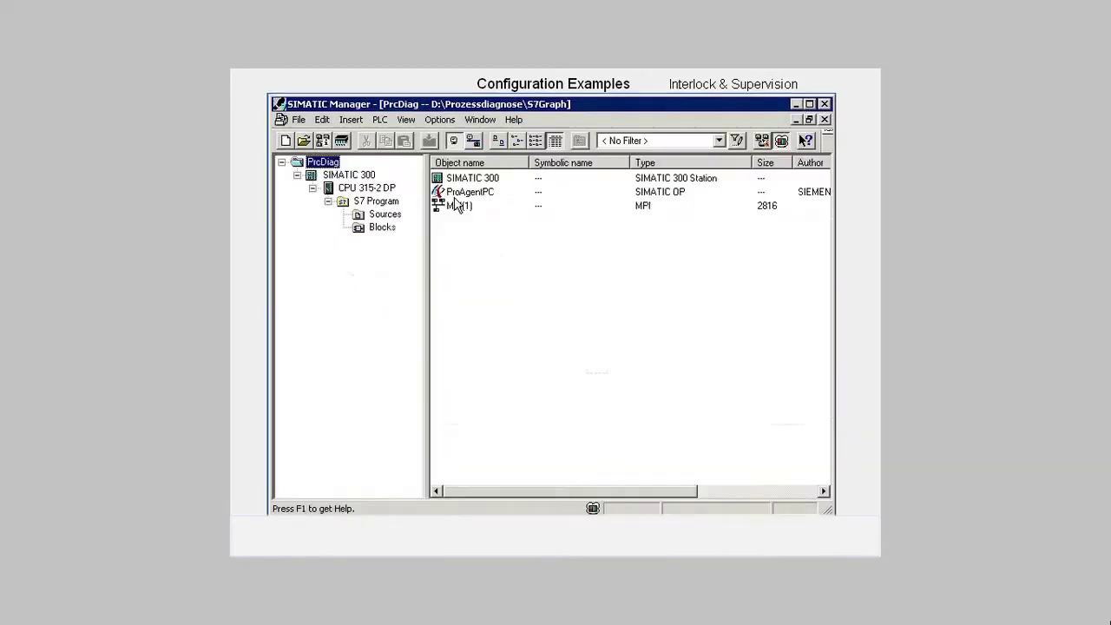
click(503, 194)
right_click(506, 202)
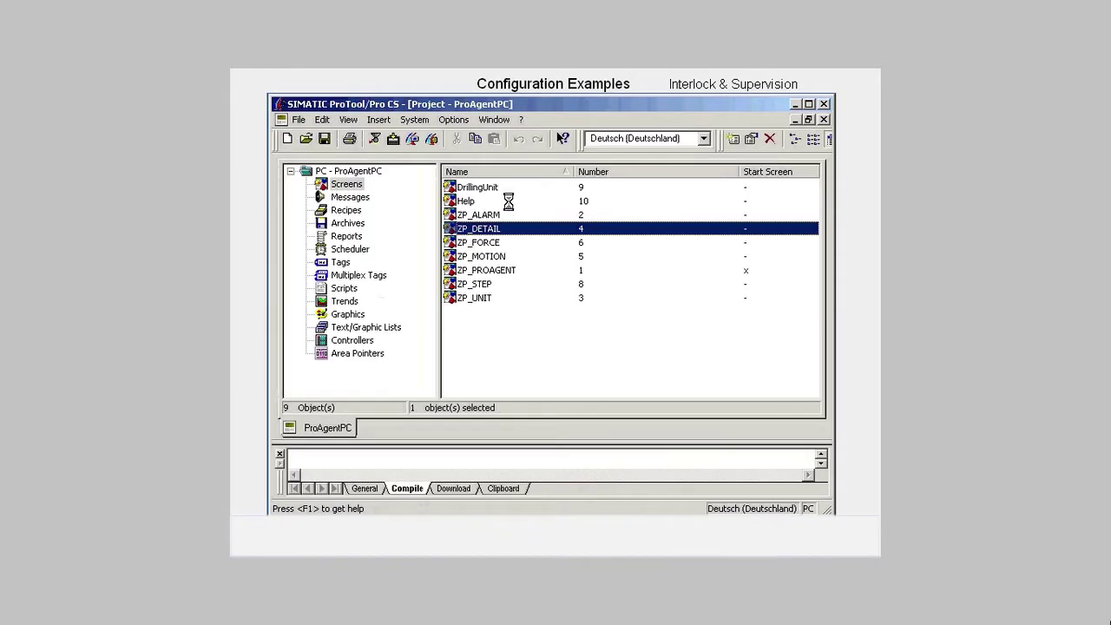
Add Controller_1's Standard Group to the ProAgent diagnosed units
click(419, 121)
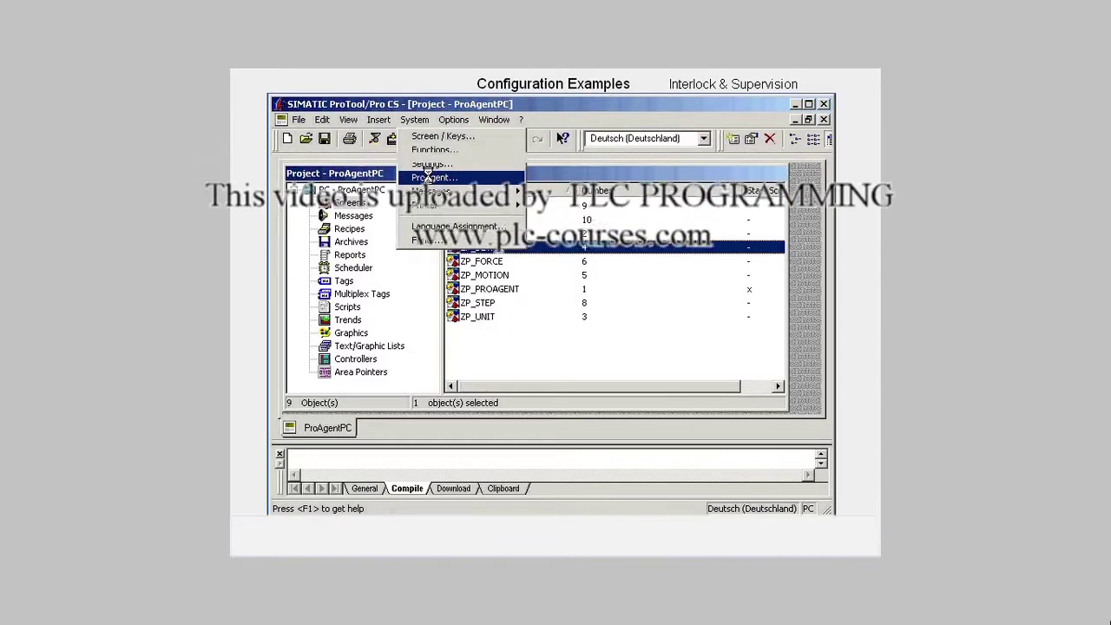
click(429, 178)
click(434, 220)
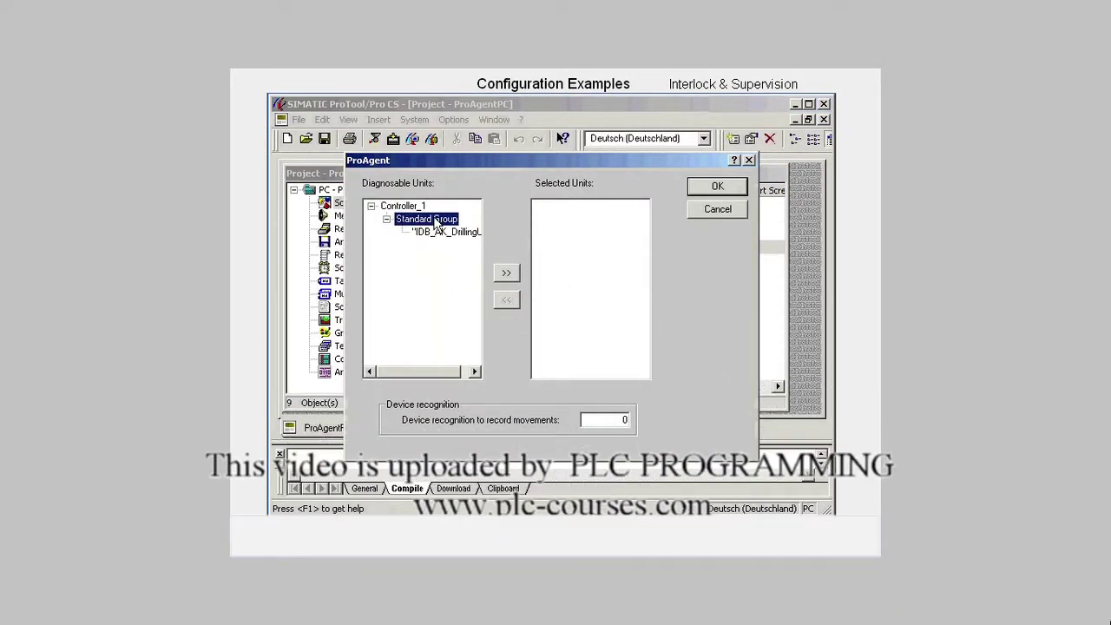
click(504, 275)
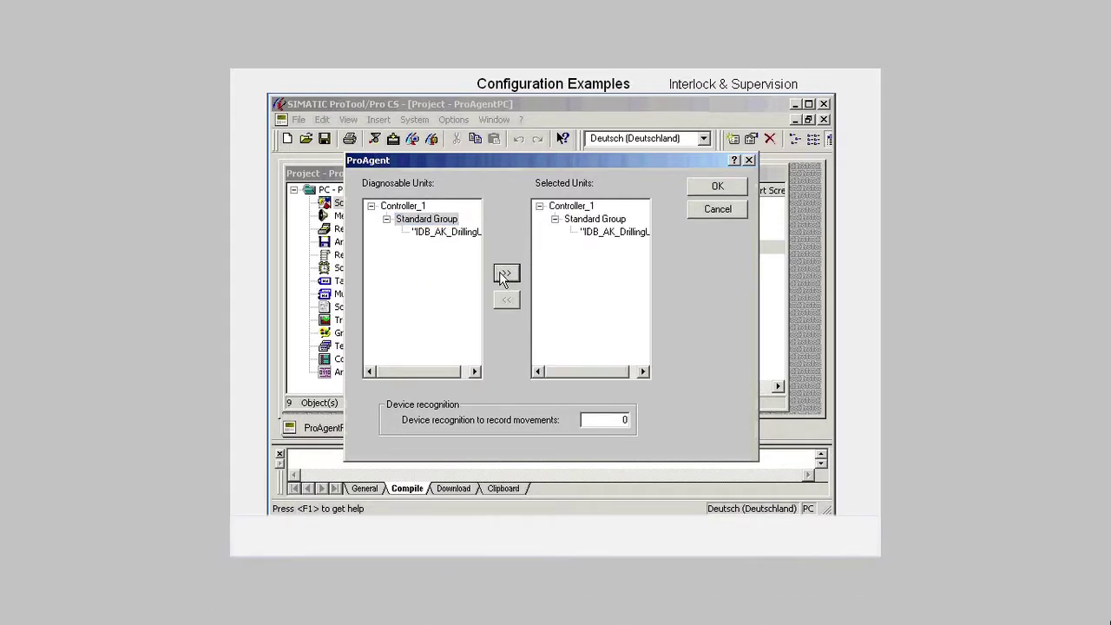
click(699, 191)
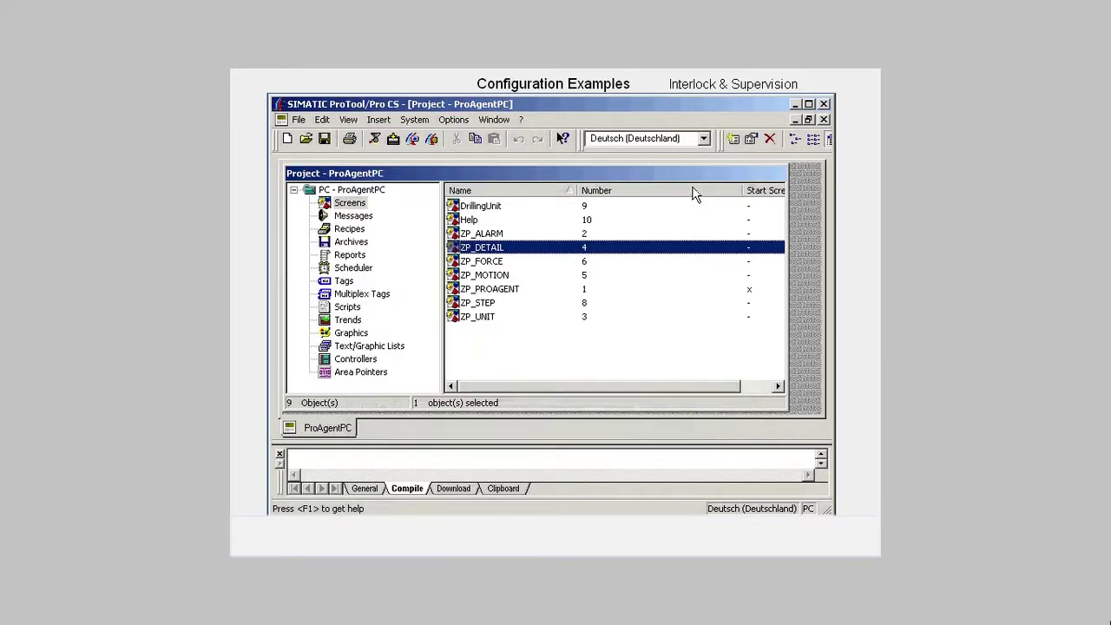
Save and compile the ProTool configuration, then start ProTool/Pro RT
click(325, 139)
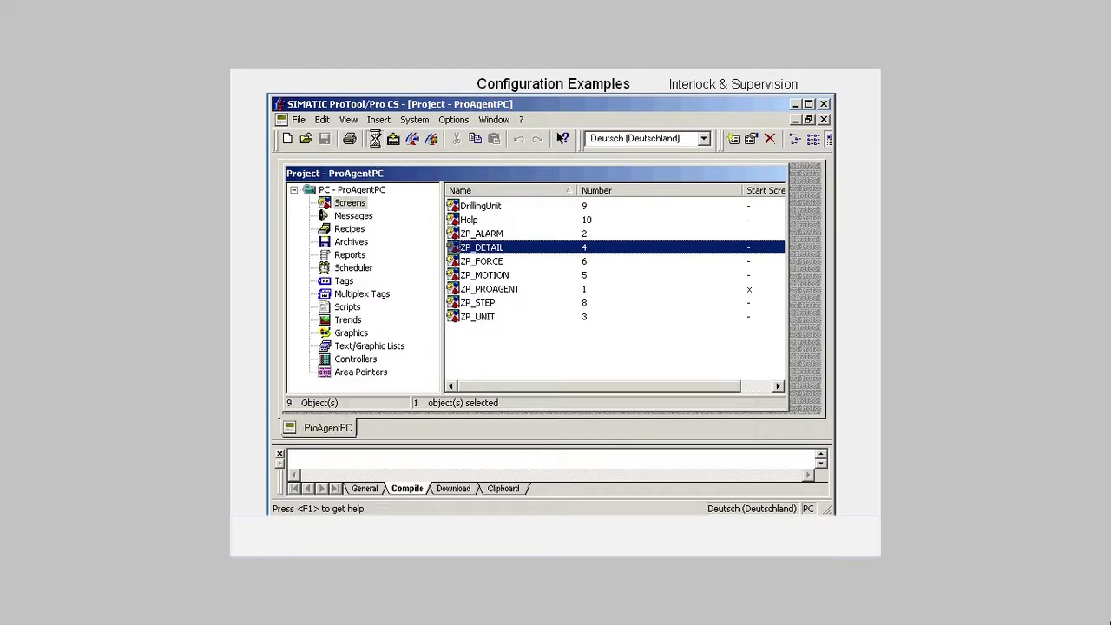
click(375, 139)
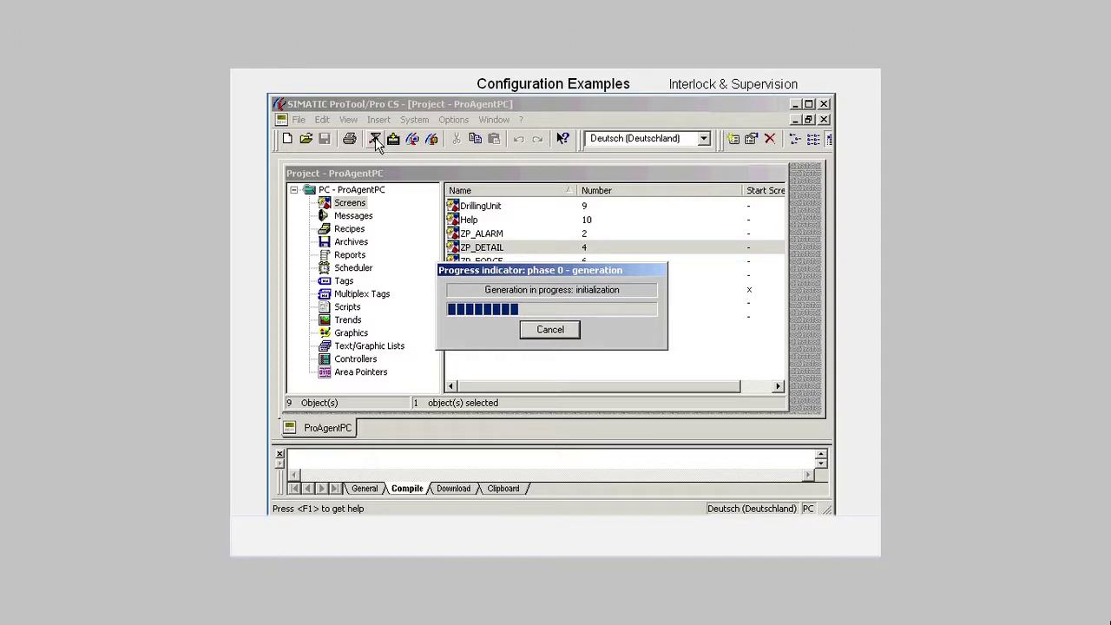
click(416, 142)
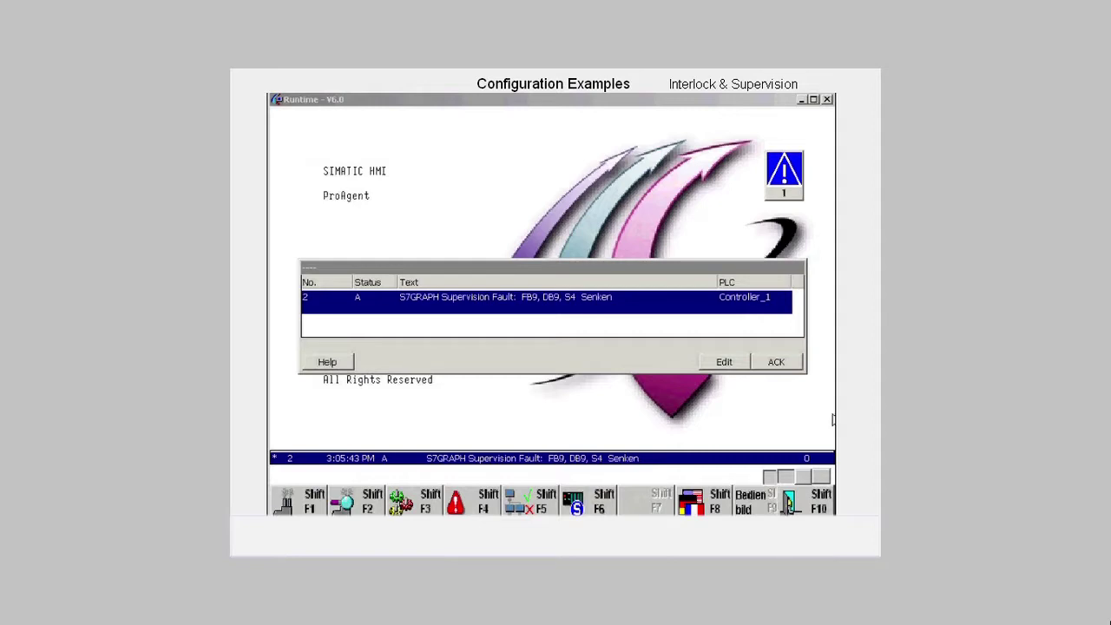
Acknowledge the S4 Senken supervision fault and show the ProAgent overview with IDB_AK_DrillingUnit
click(787, 365)
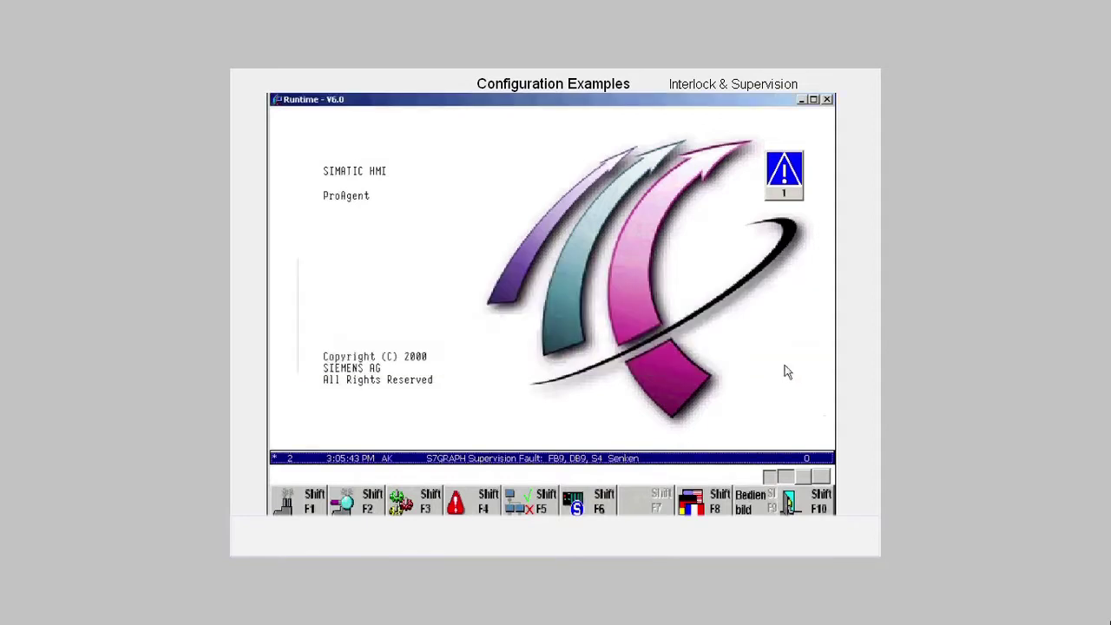
click(316, 497)
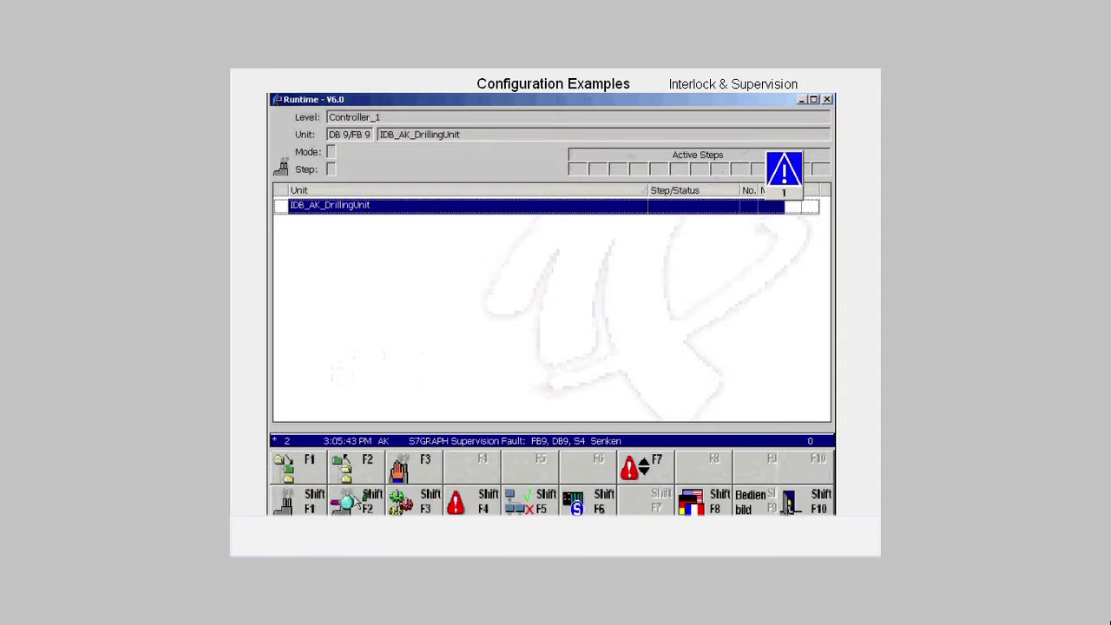
Show Trans4's missing I0.2 Drill_bottom condition in STL then ladder, then list the unit's steps
click(357, 500)
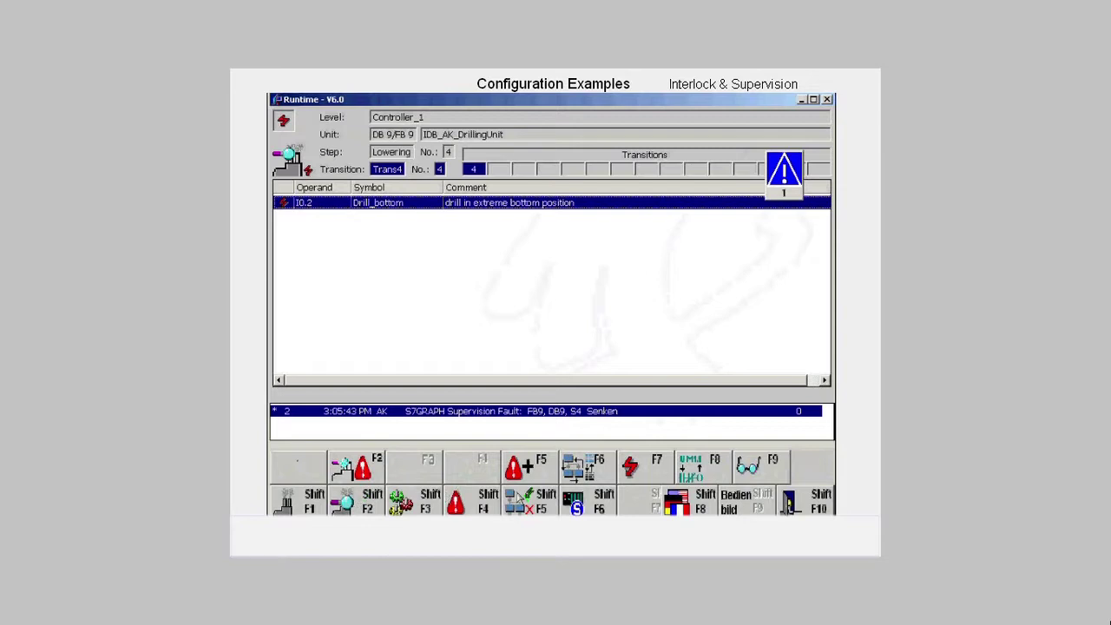
click(693, 477)
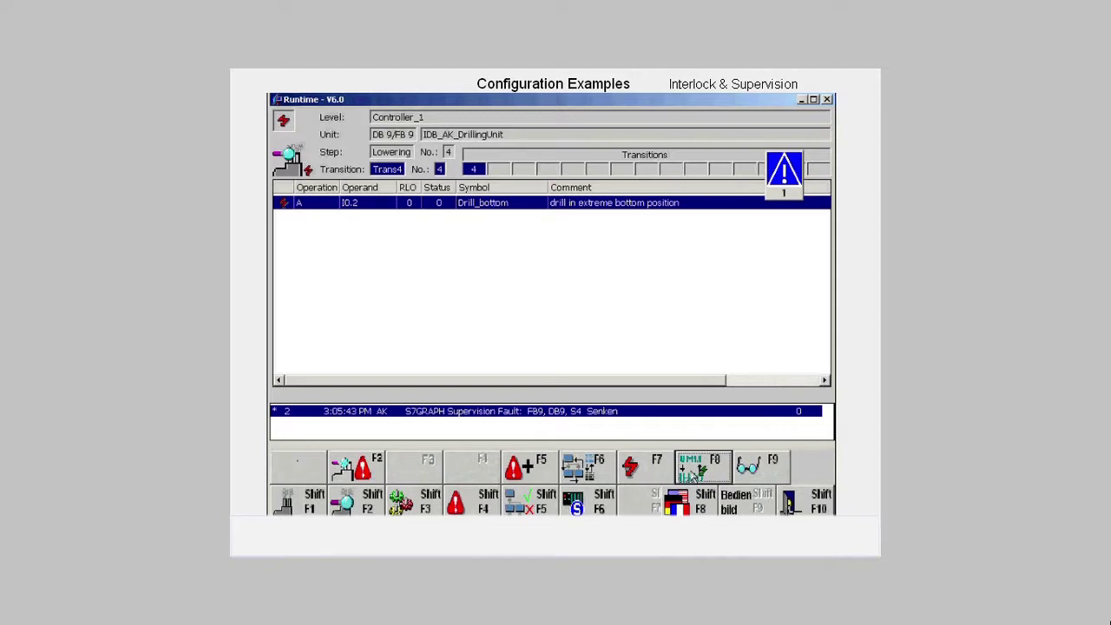
click(693, 477)
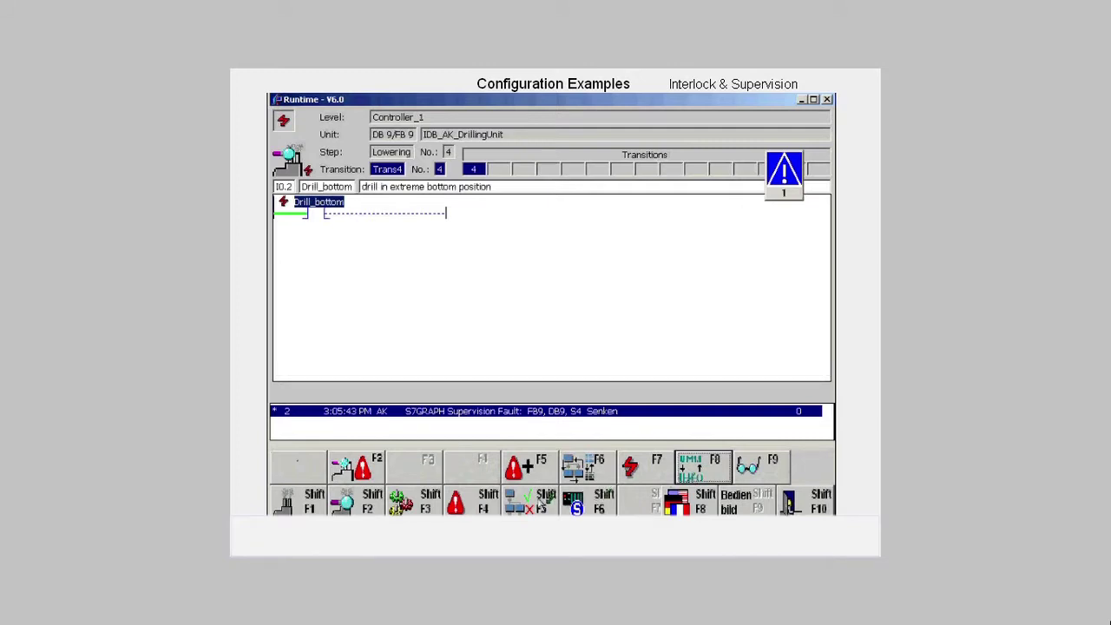
click(542, 502)
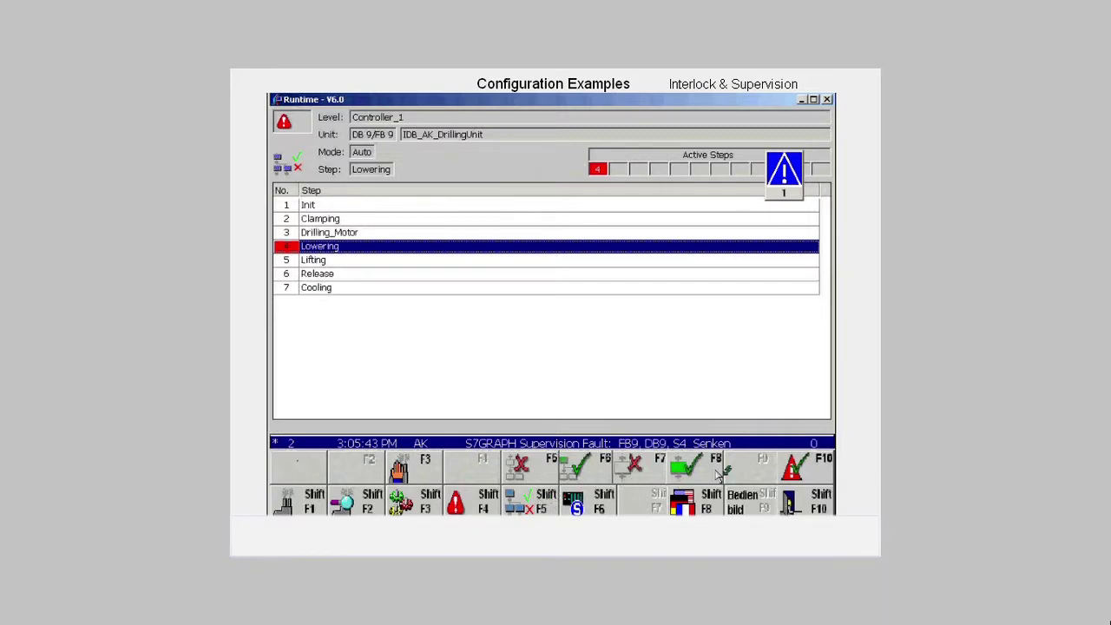
Acknowledge the supervision fault so the sequence advances from Lowering to step 5 Lifting
click(786, 469)
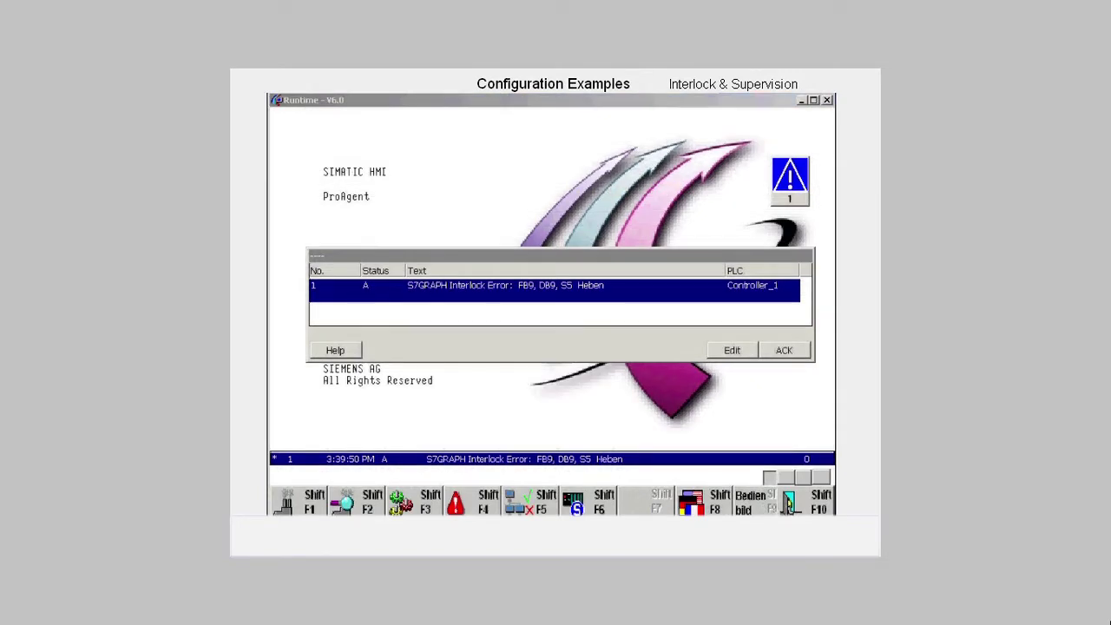
Acknowledge the S5 Heben interlock error and display step 5's missing I1.4 SafetyGuard_CLOSED condition
click(778, 355)
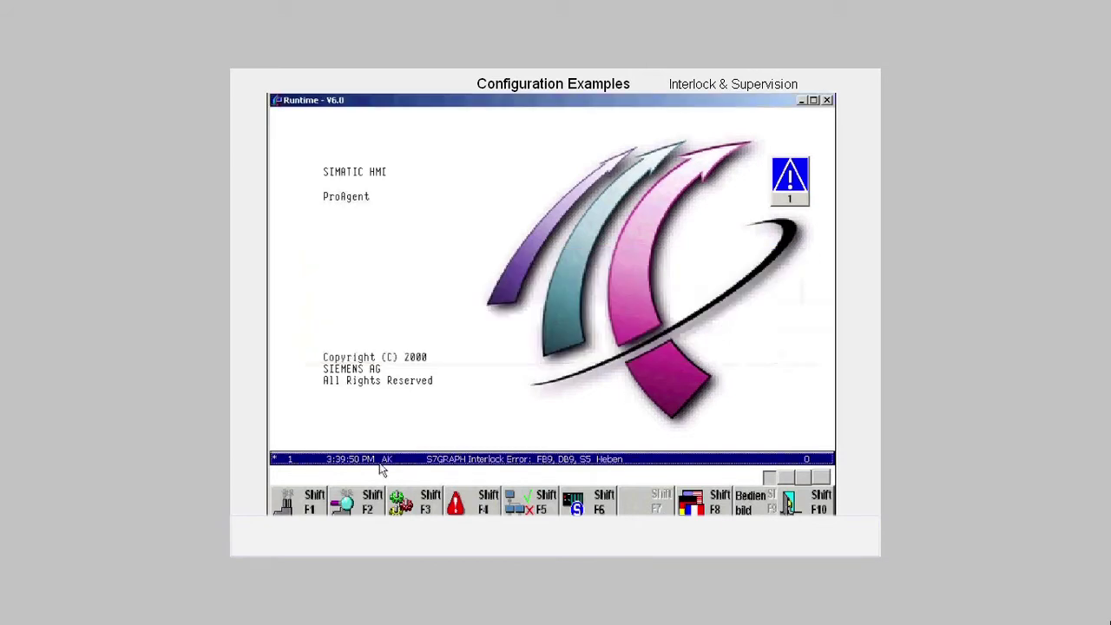
click(299, 497)
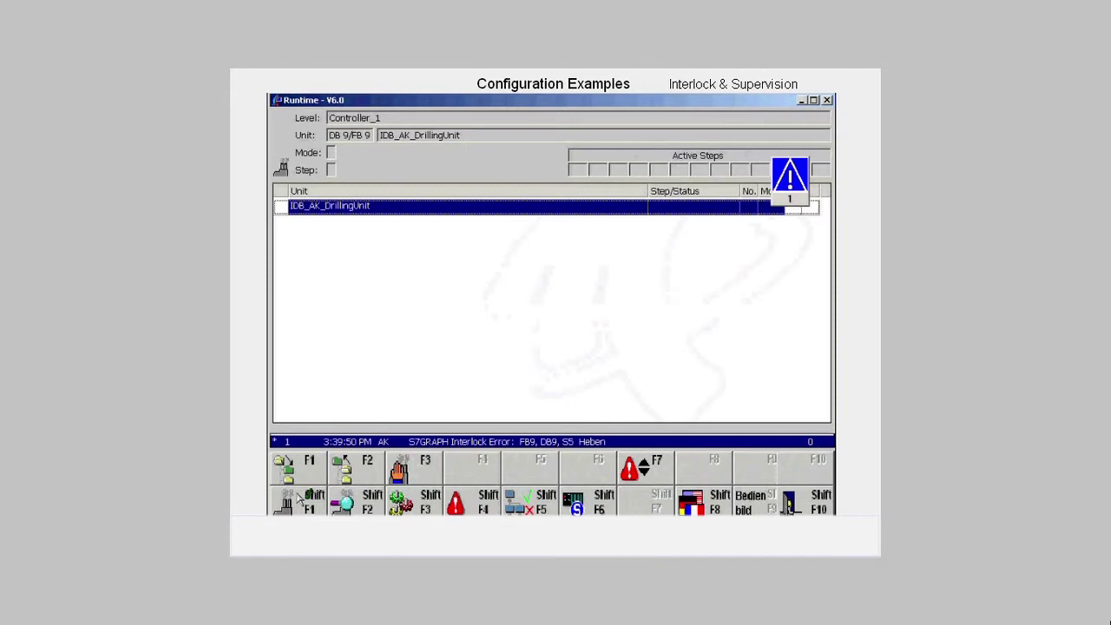
click(346, 502)
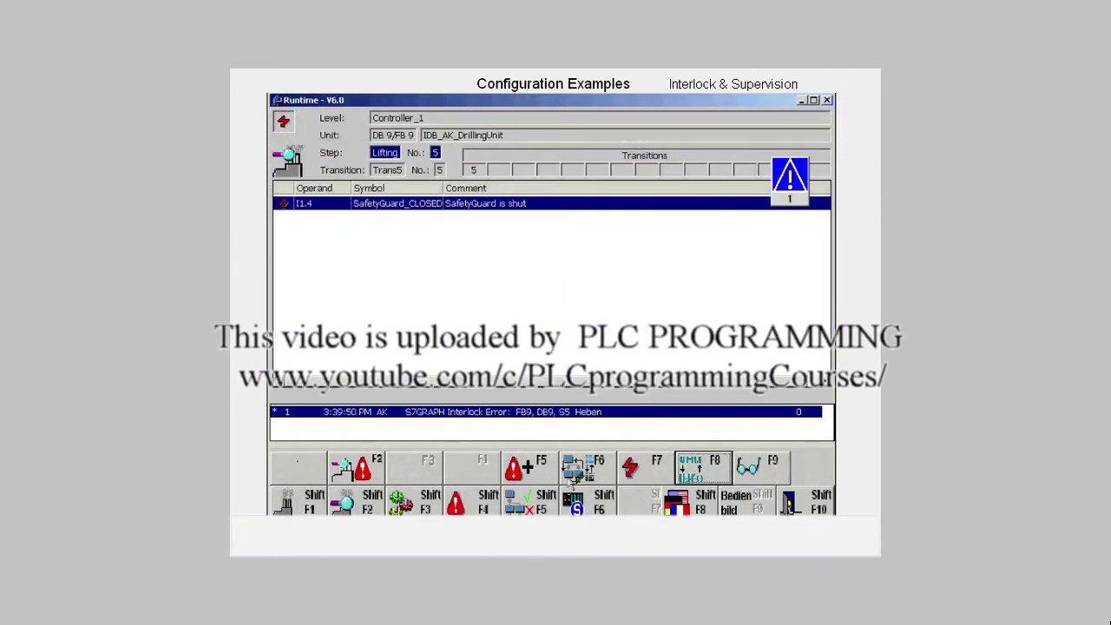
View step 5's SafetyGuard_CLOSED condition as STL then ladder, and acknowledge the interlock error to advance to step 6 Release
click(683, 467)
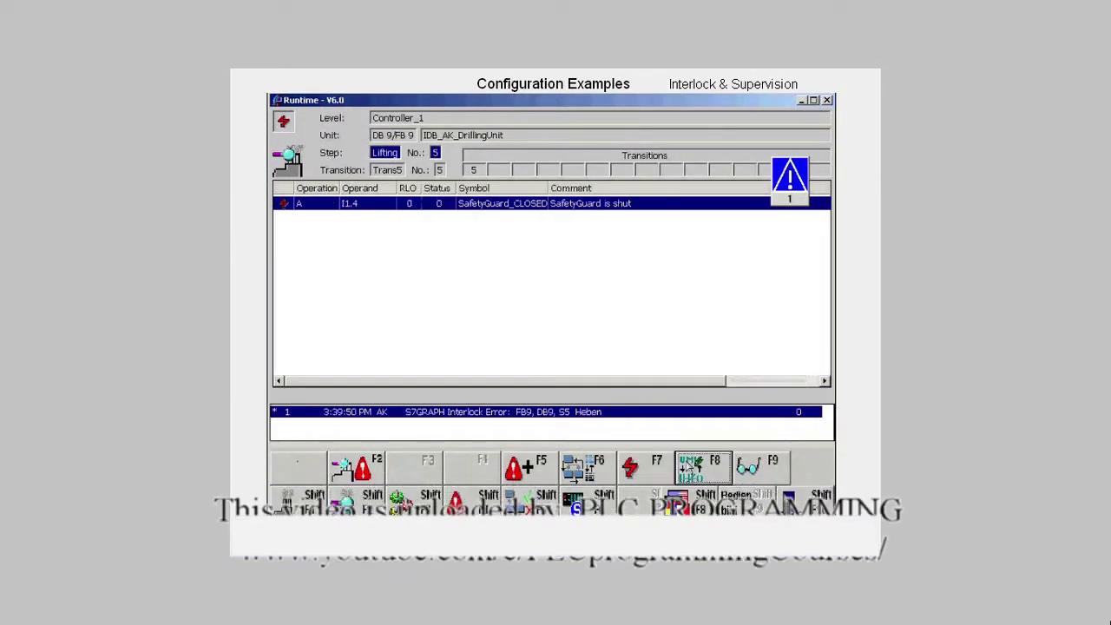
click(686, 468)
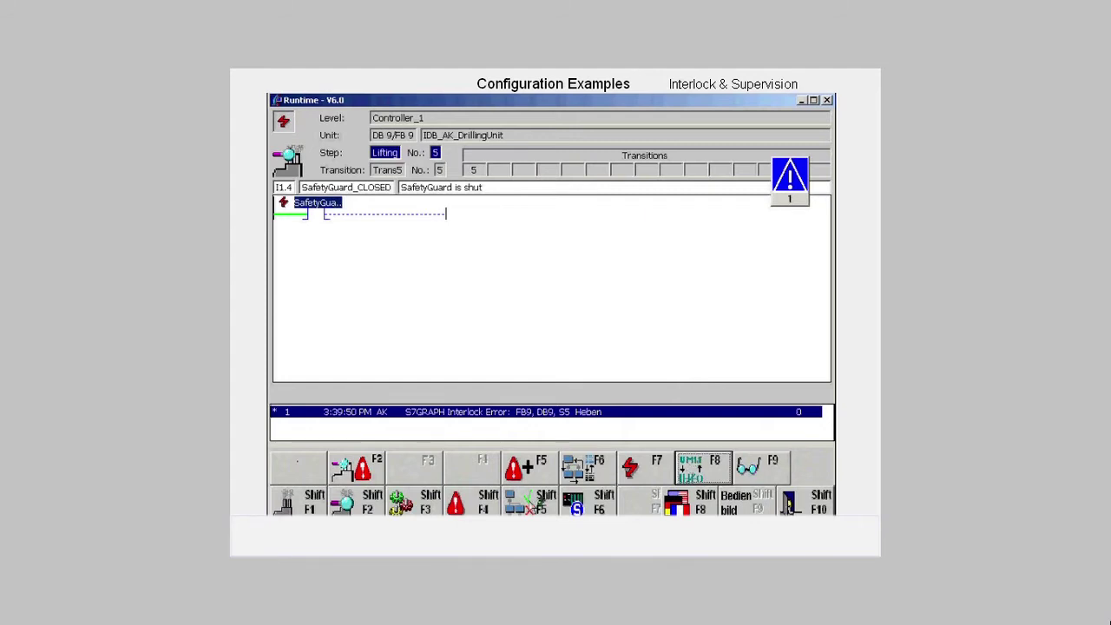
click(525, 501)
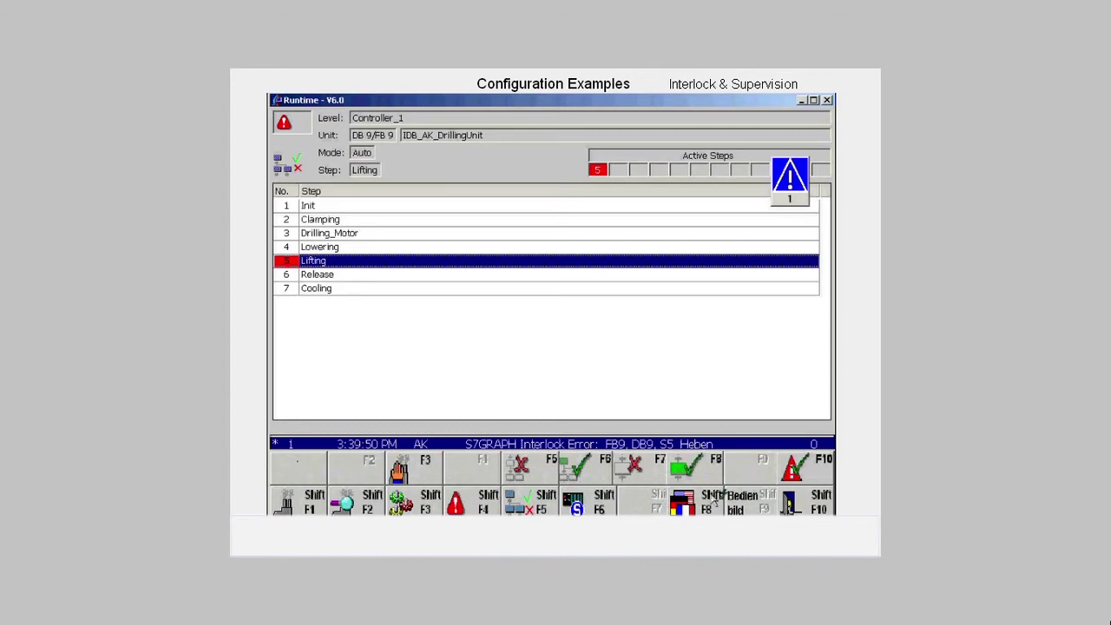
click(790, 501)
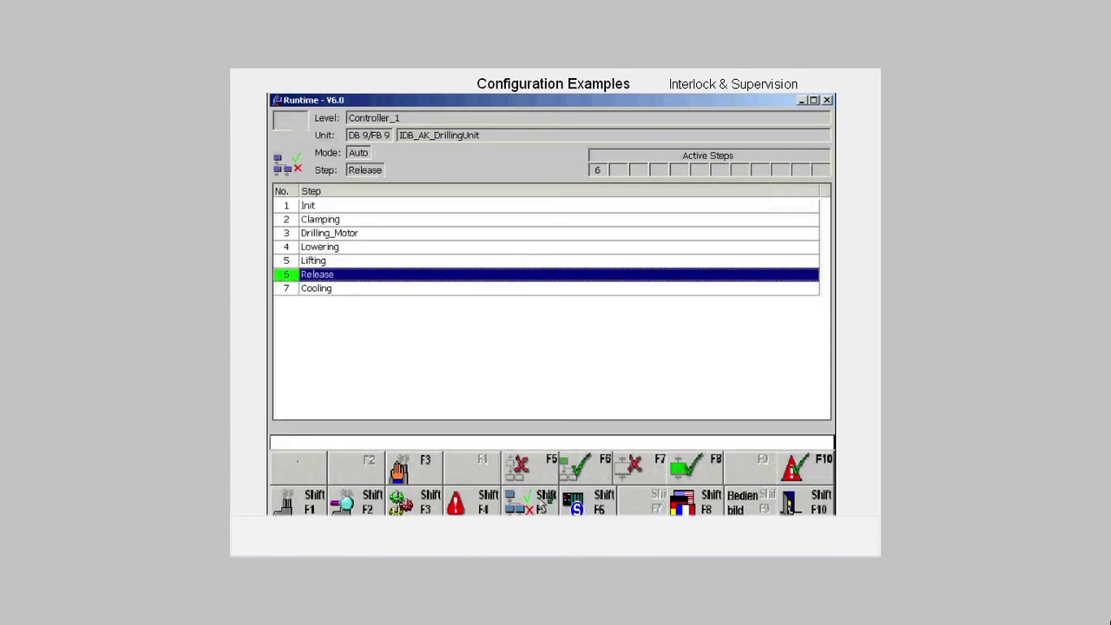
click(543, 502)
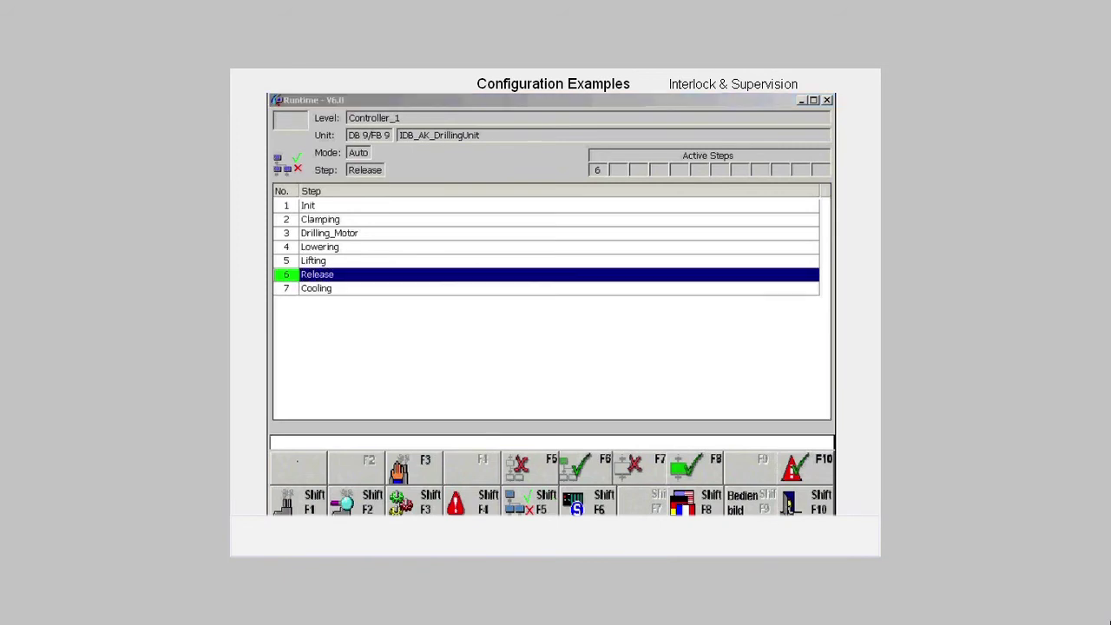